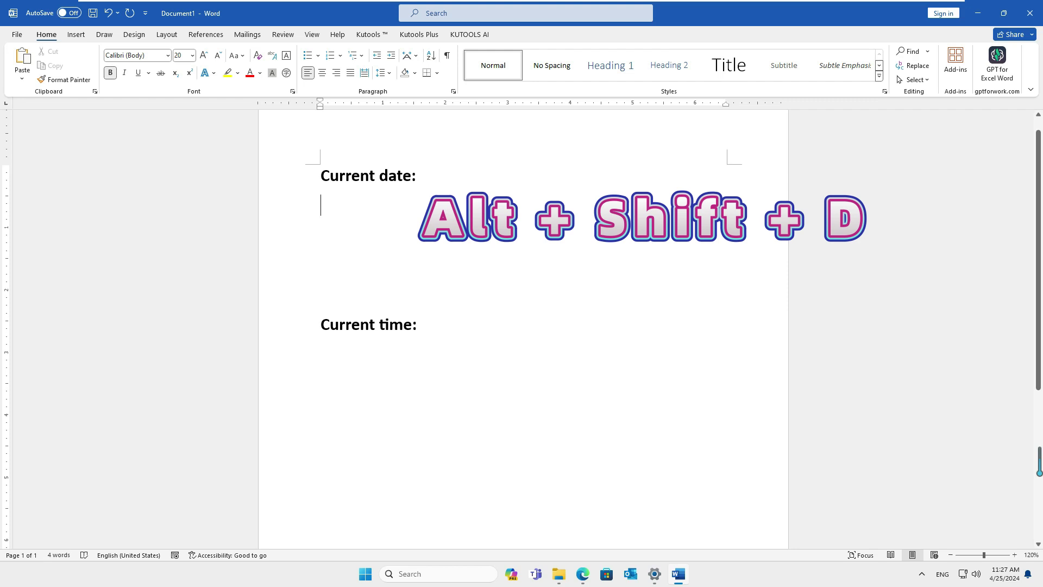
Insert today's date, 4/25/2024, under Current date: with Alt+Shift+D
key("alt")
key("alt+shift+d")
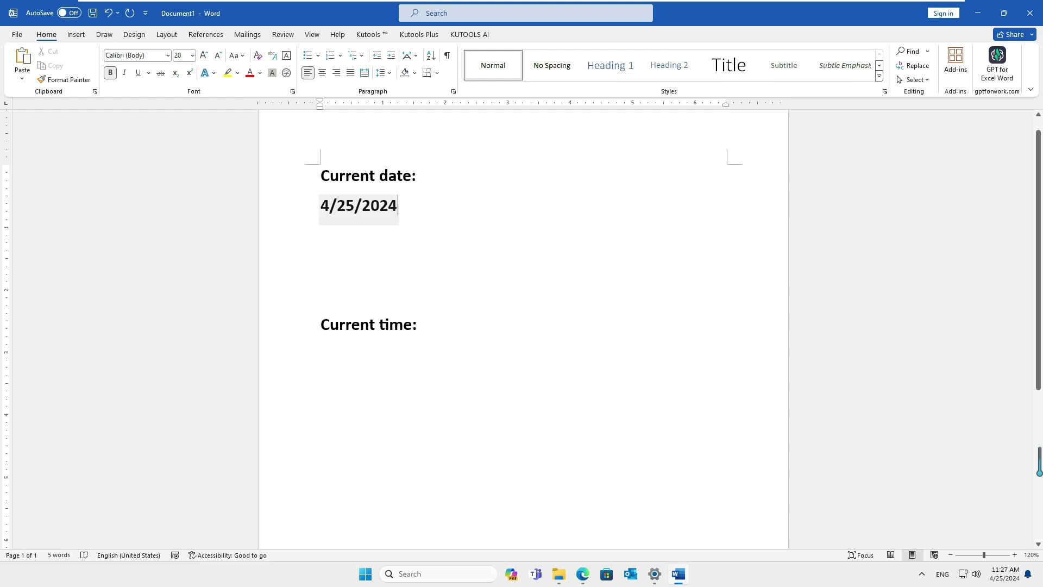
left_click(358, 206)
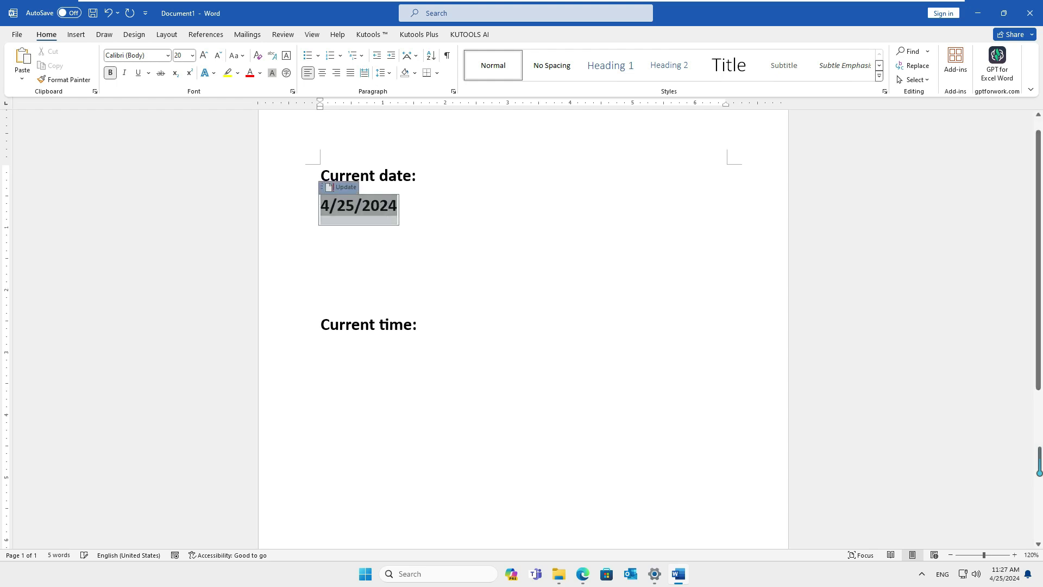
key("Right")
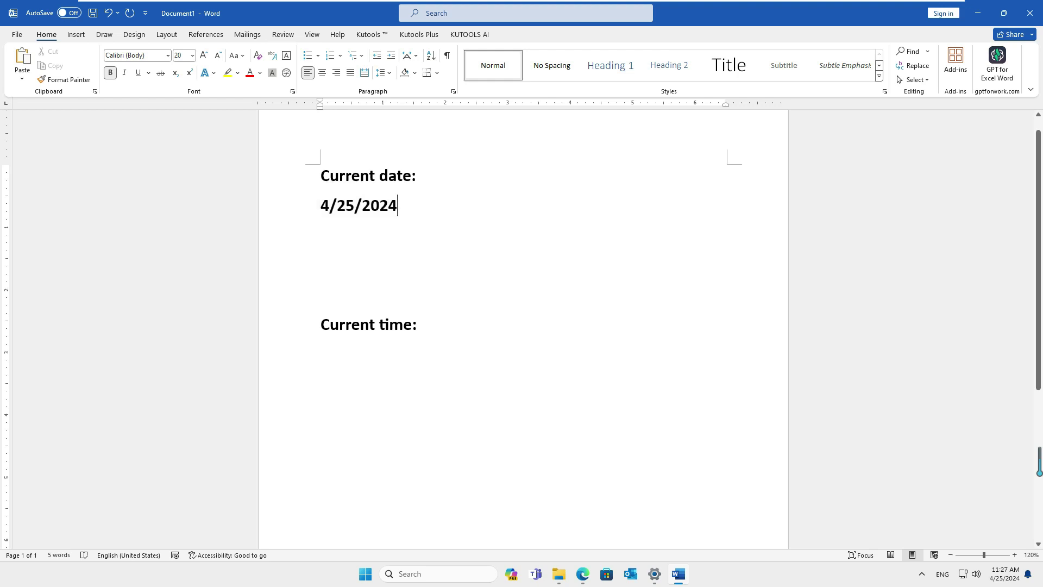
Insert the current time, 11:27 AM, under Current time: with Alt+Shift+T
key("Return")
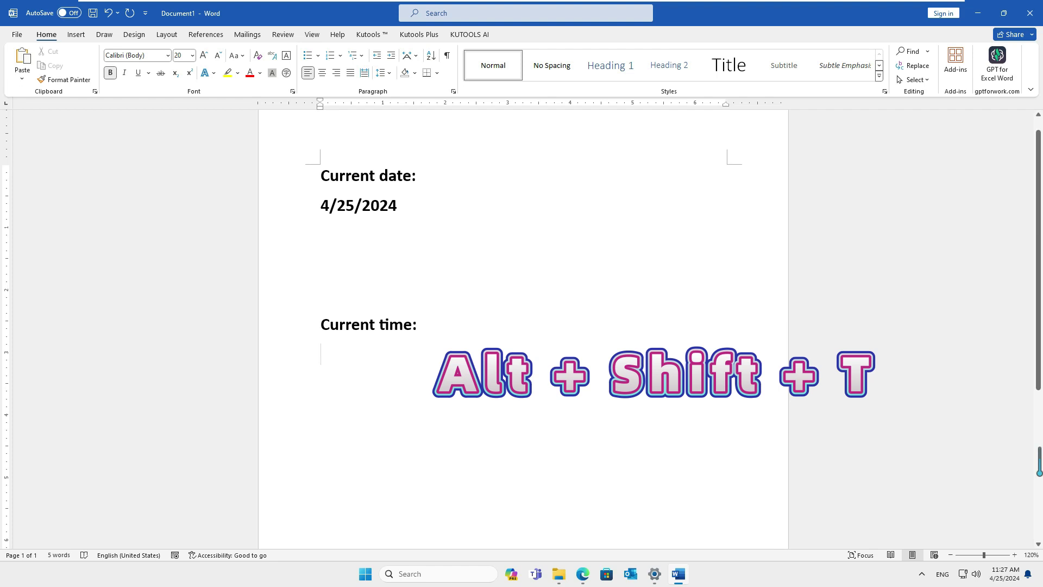
key("alt+shift+t")
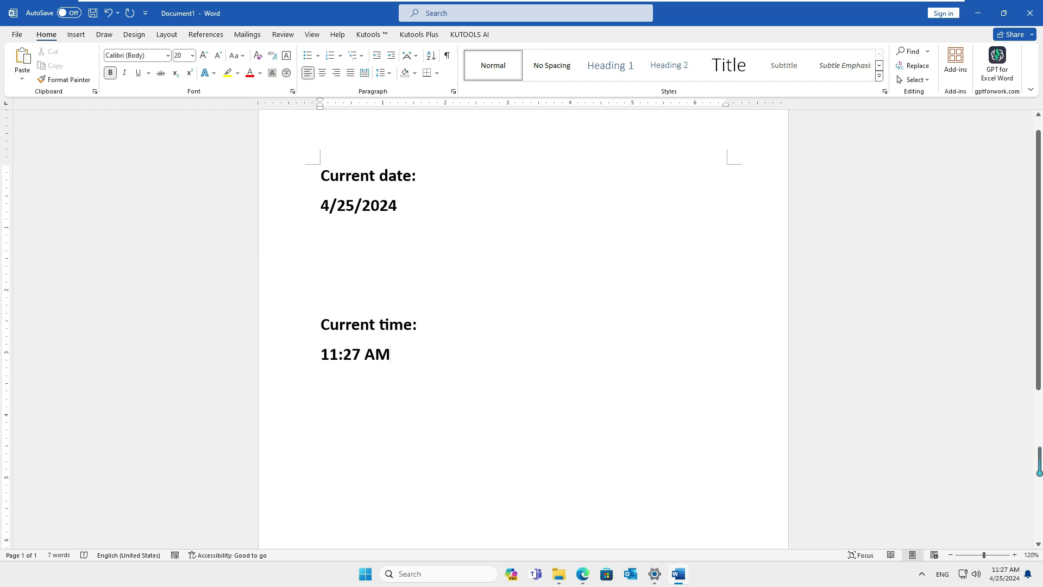
left_click(375, 354)
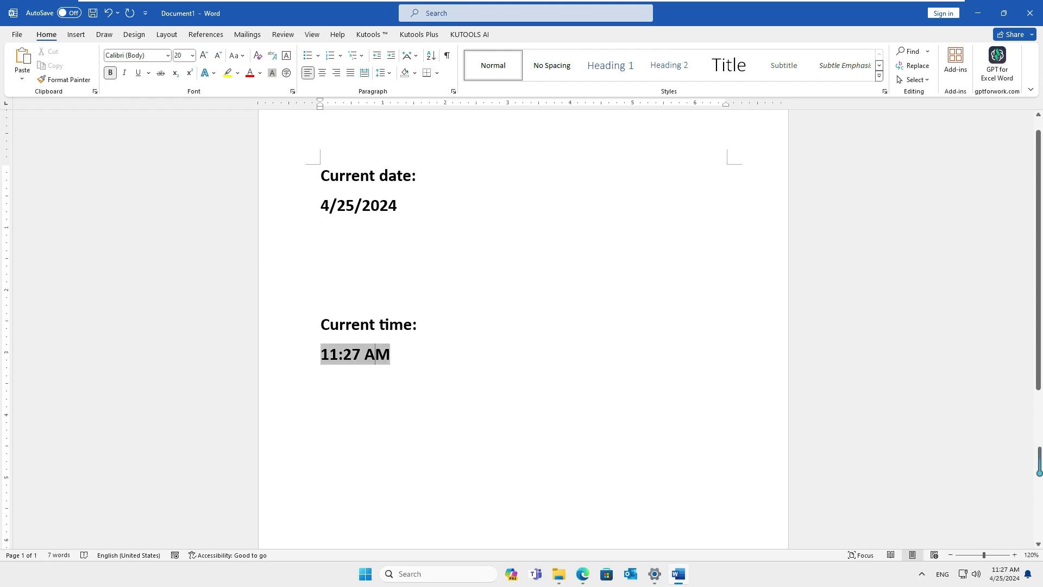
key("End")
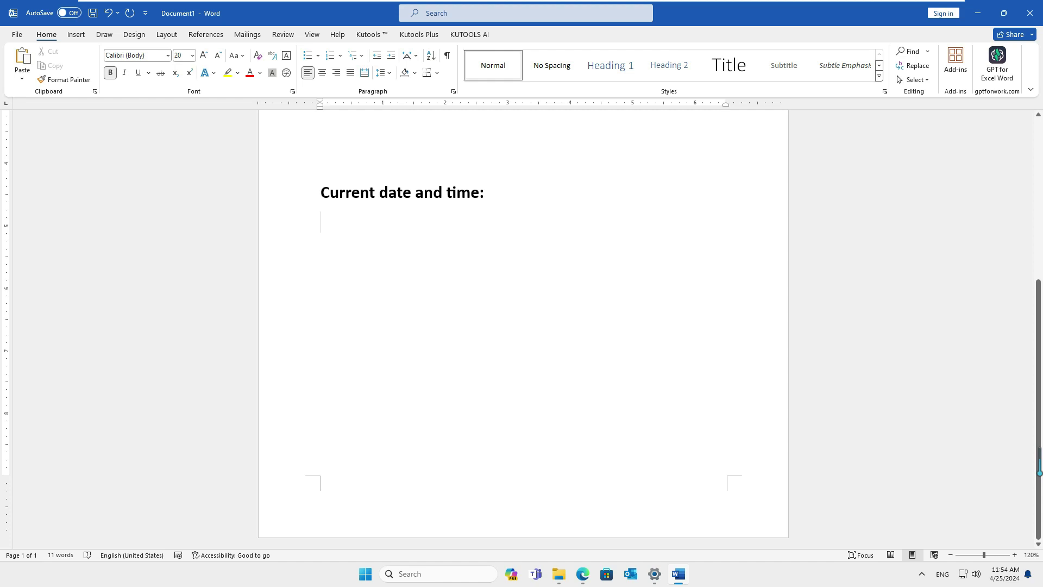
Insert an auto-updating 4/25/2024 date field that includes time to the second
left_click(76, 34)
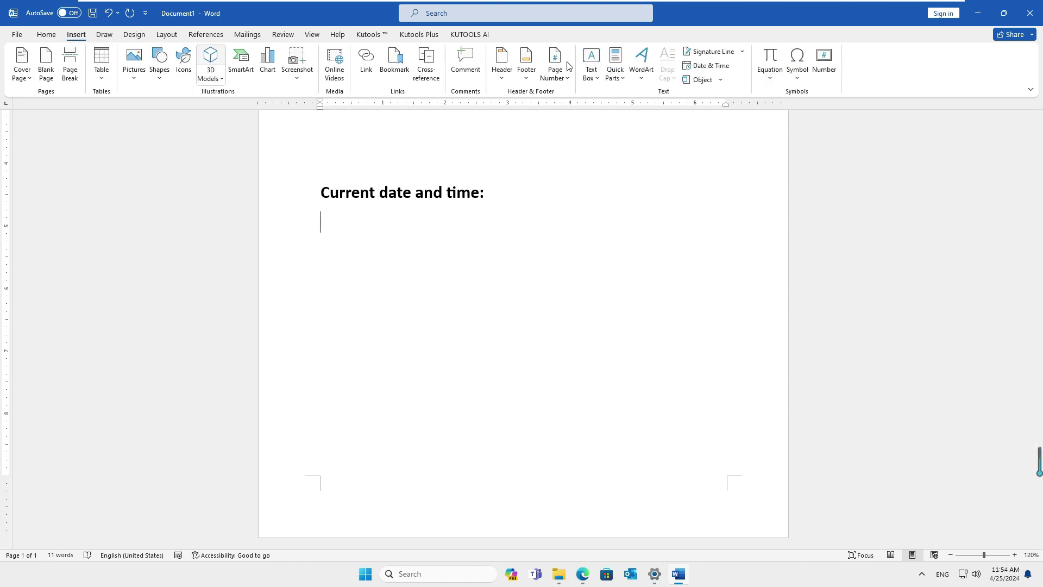
left_click(711, 65)
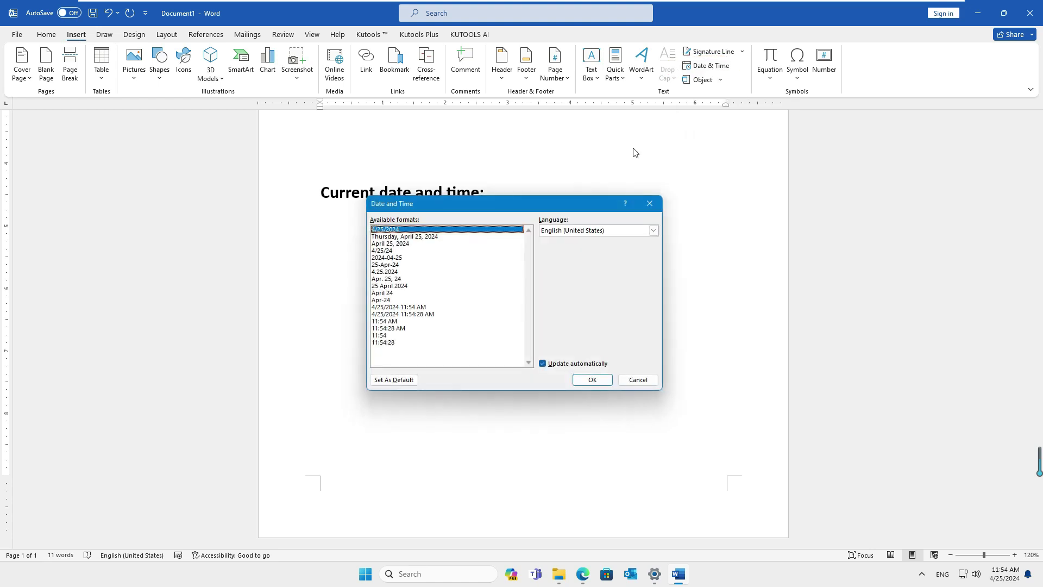
left_click_drag(570, 203, 546, 228)
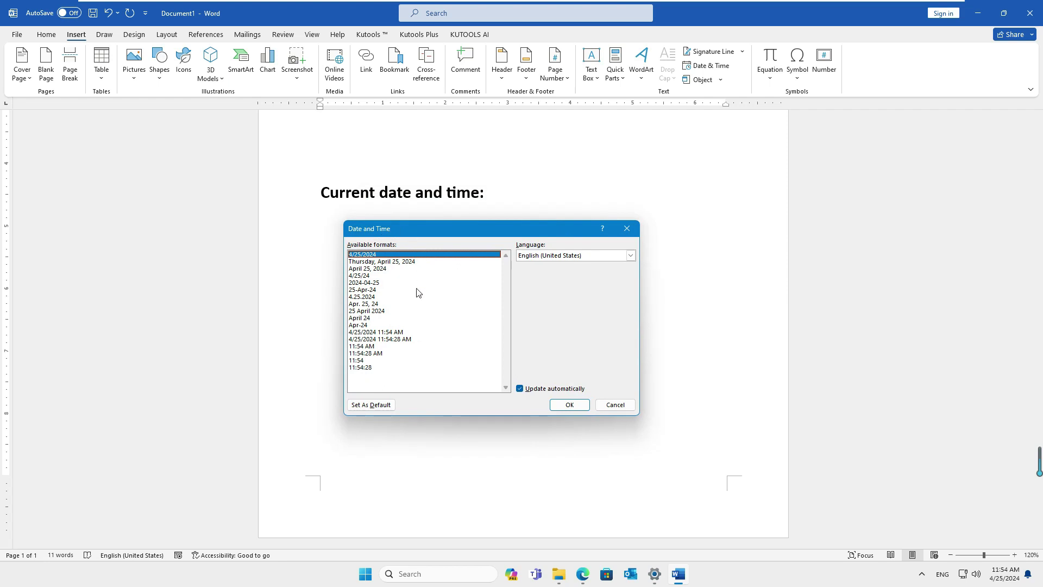
left_click(412, 339)
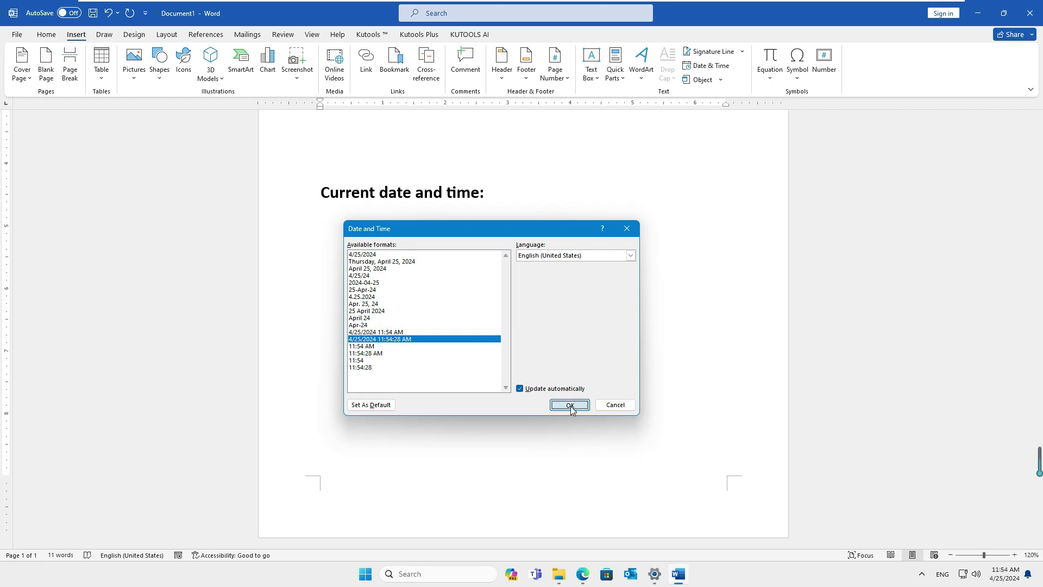
left_click(570, 405)
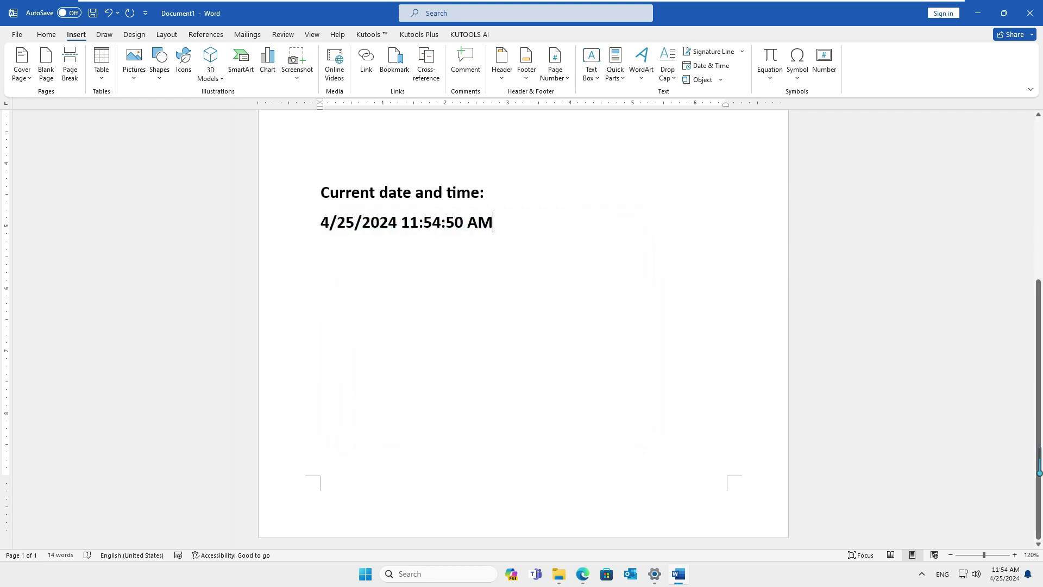
Update the date-time field so it shows 11:54:58 AM
key("Left")
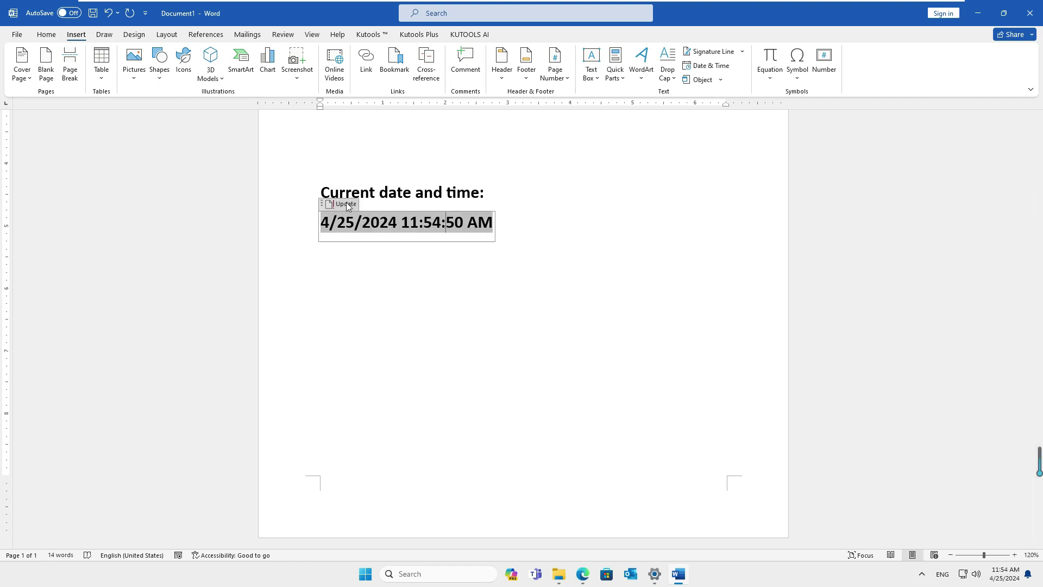
left_click(346, 203)
key("Down")
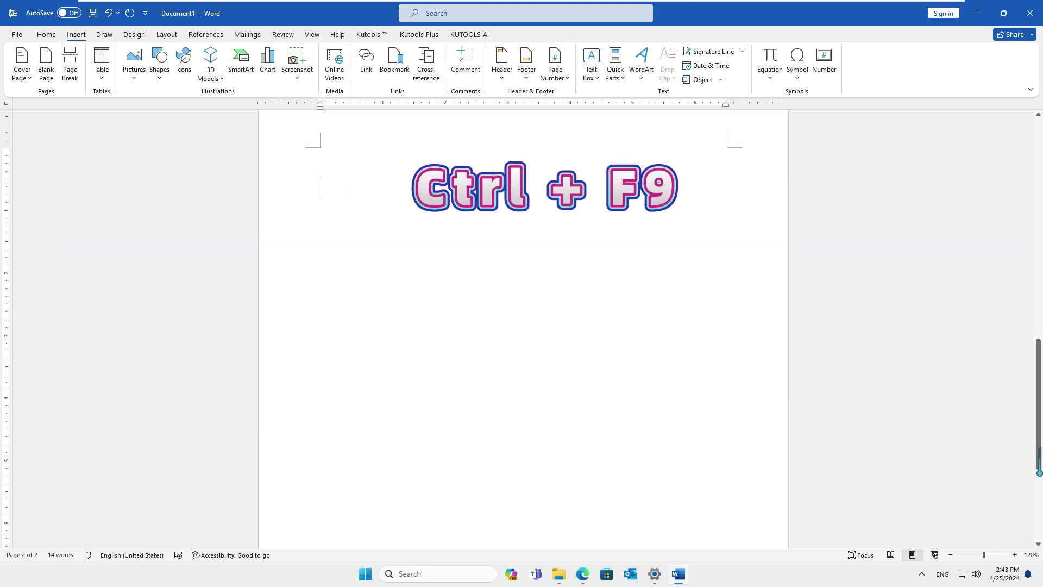
Add a DATE \@ "dd-MMM-yyyy hh:mm:ss am/pm" field, updated to 25-Apr-2024 02:43:58 PM
key("ctrl+F9")
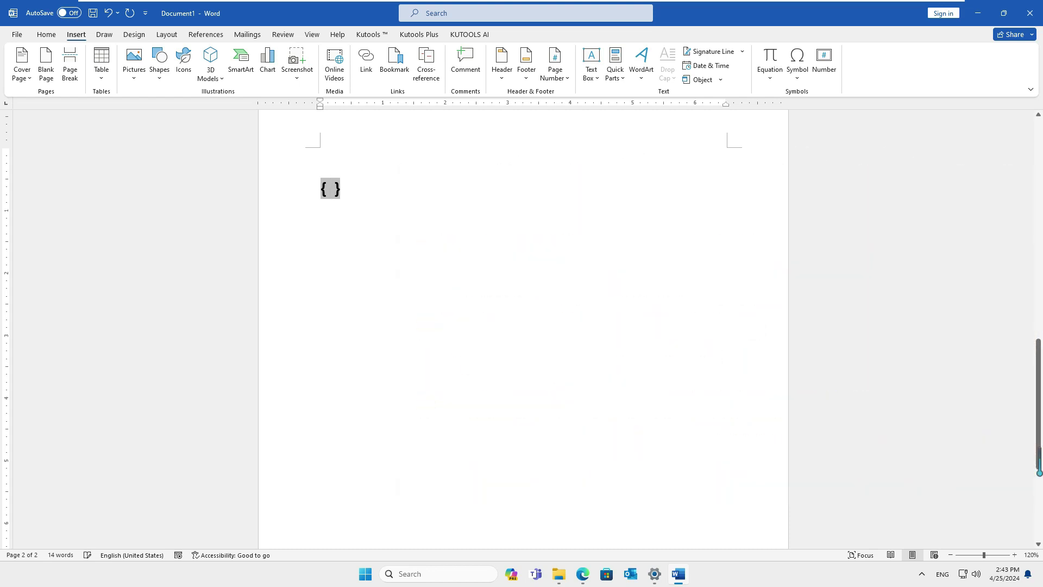
type("DATE \\@ \"dd-MMM-yyyy hh:mm:ss am/pm\"")
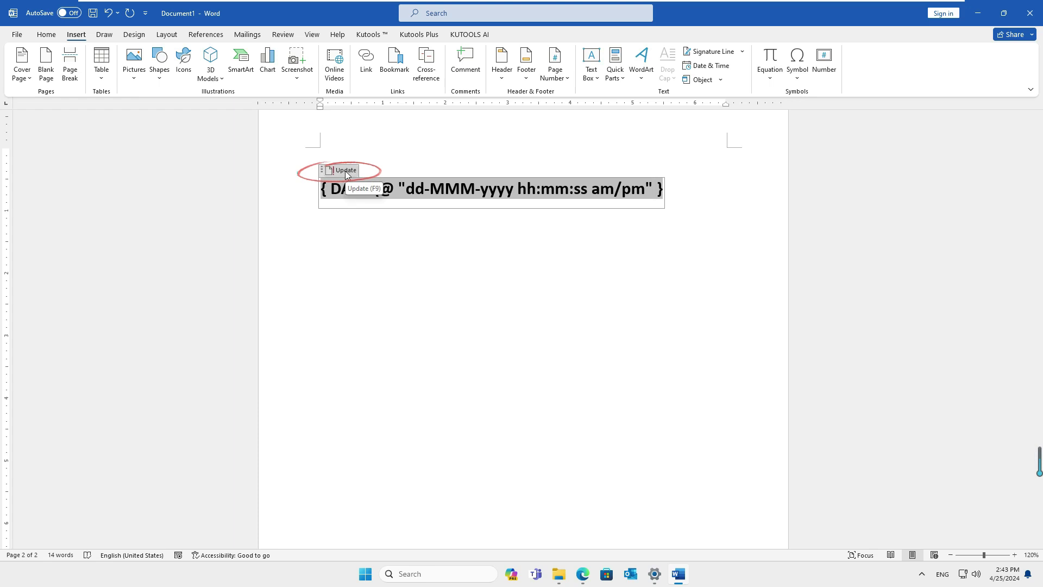
left_click(345, 170)
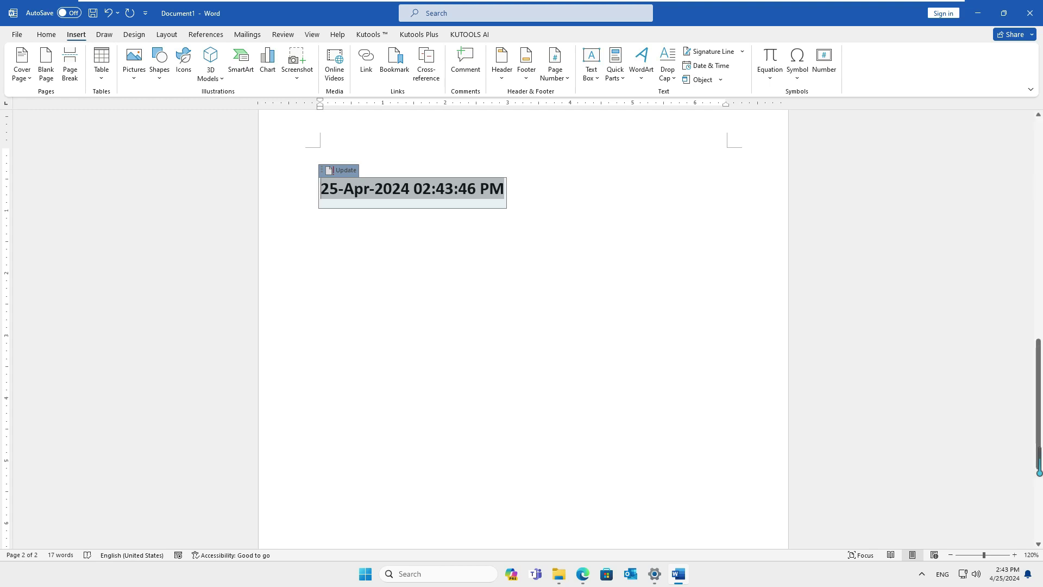
left_click(351, 171)
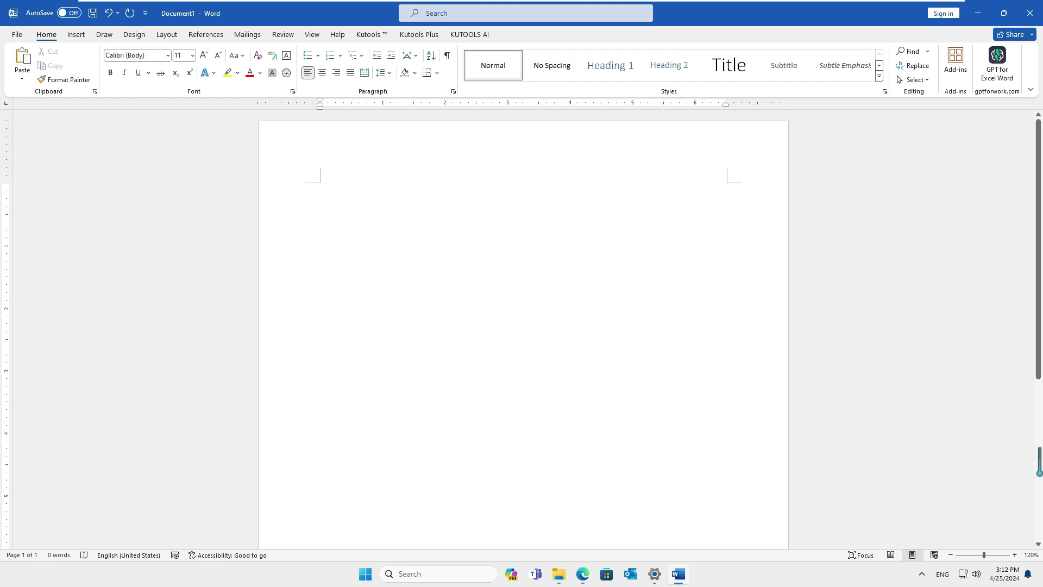
Start editing the page header
left_click(76, 34)
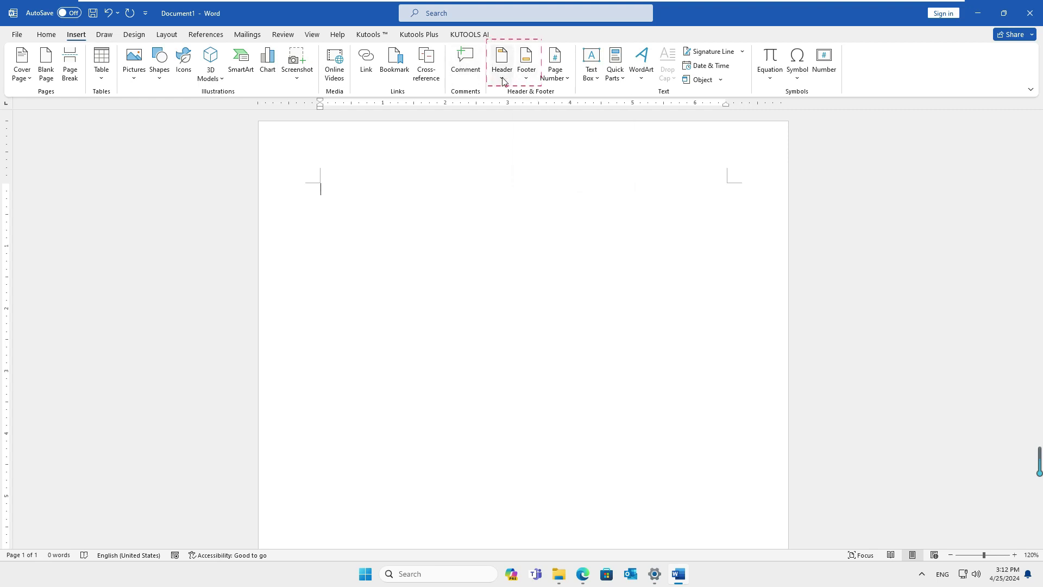
left_click(502, 73)
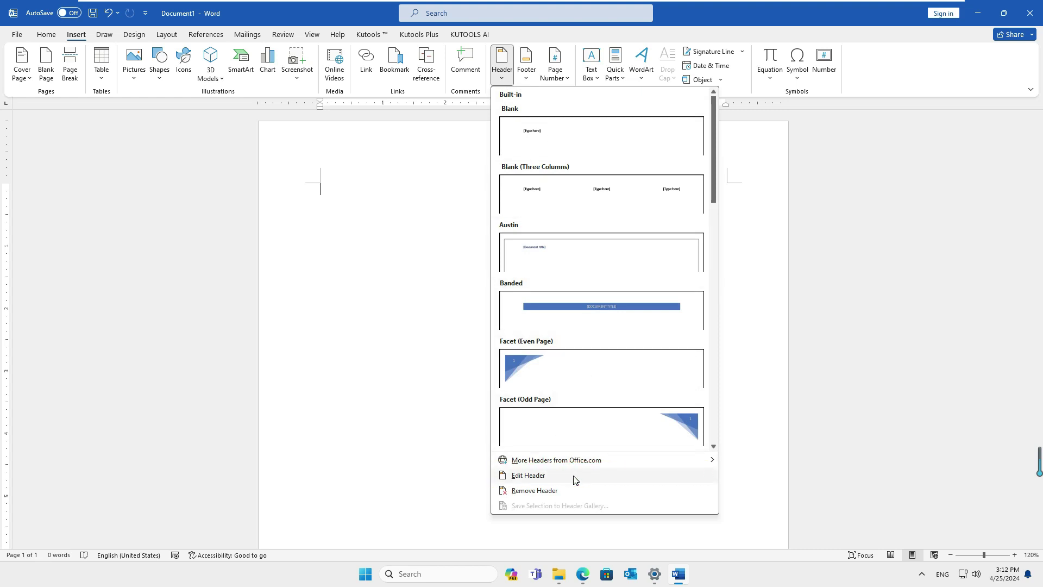
left_click(574, 479)
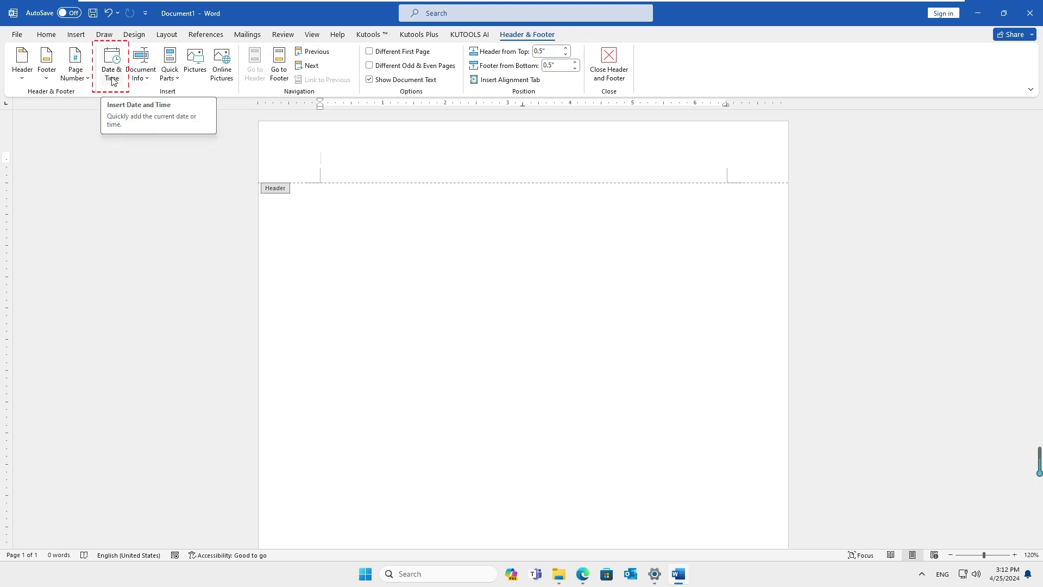
Add the date-with-seconds field, 4/25/2024 3:12:40 PM, to the header, then return to the body
left_click(112, 66)
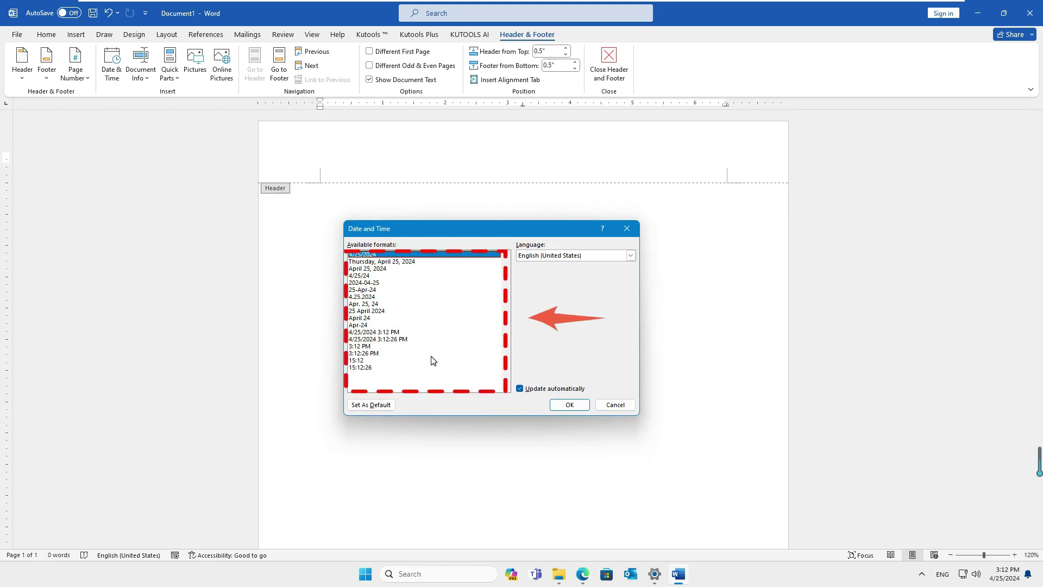
left_click(423, 339)
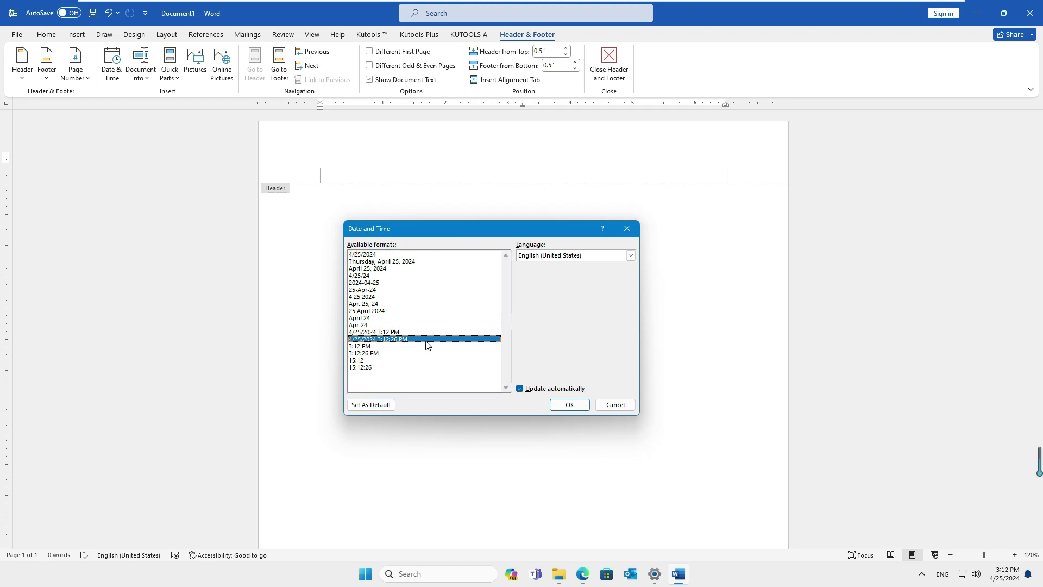
left_click(573, 407)
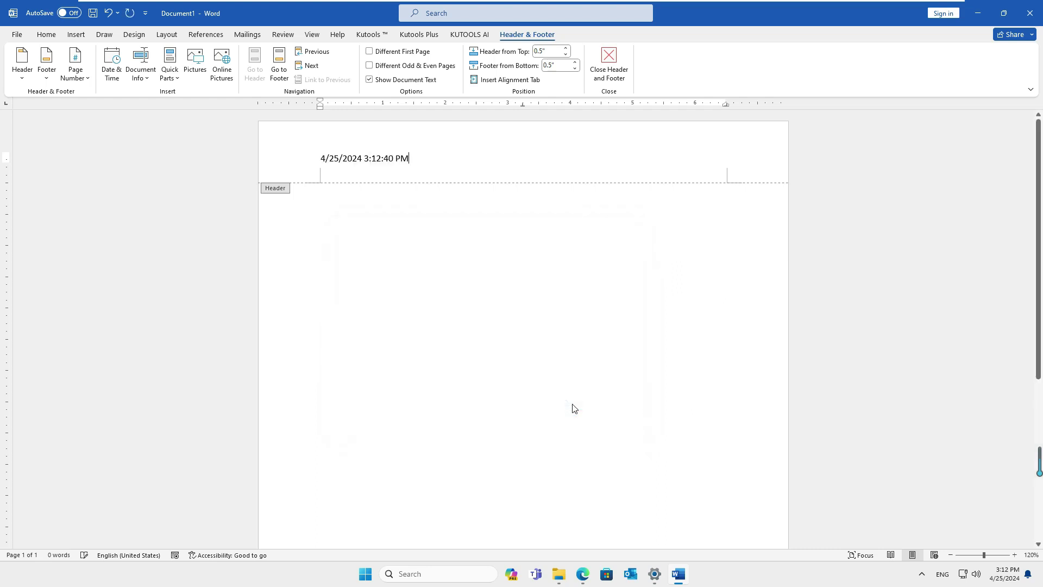
double_click(378, 290)
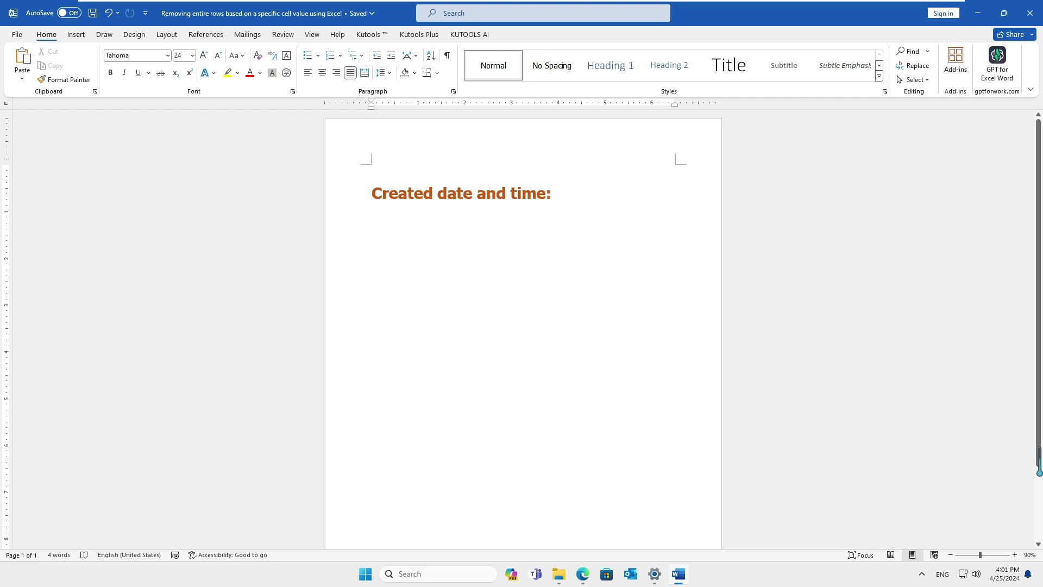
Insert a CreateDate field in M/d/yyyy h:mm:ss am/pm format, showing 4/19/2024 3:33:00 PM
left_click(76, 35)
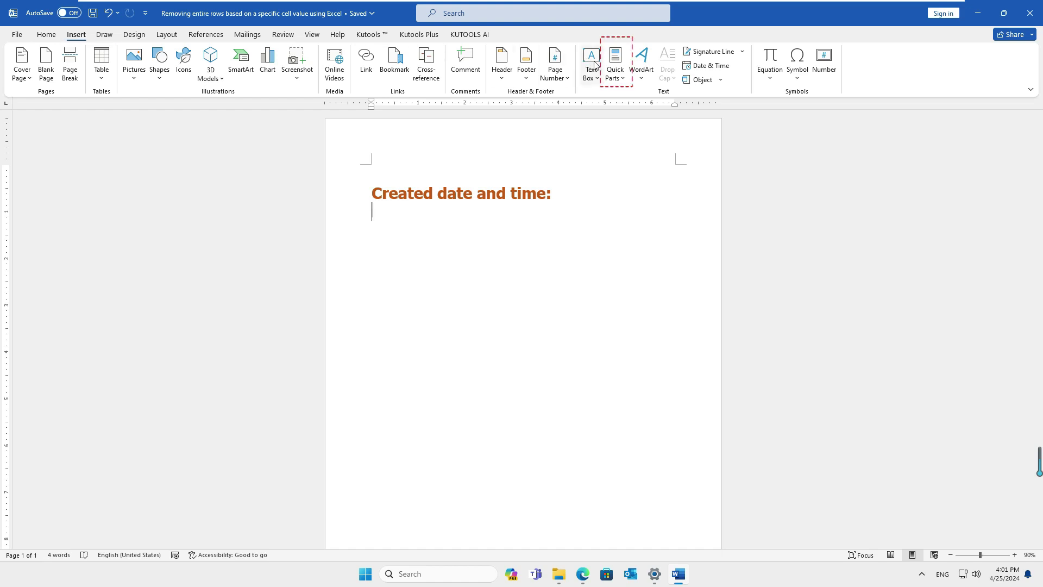
left_click(624, 81)
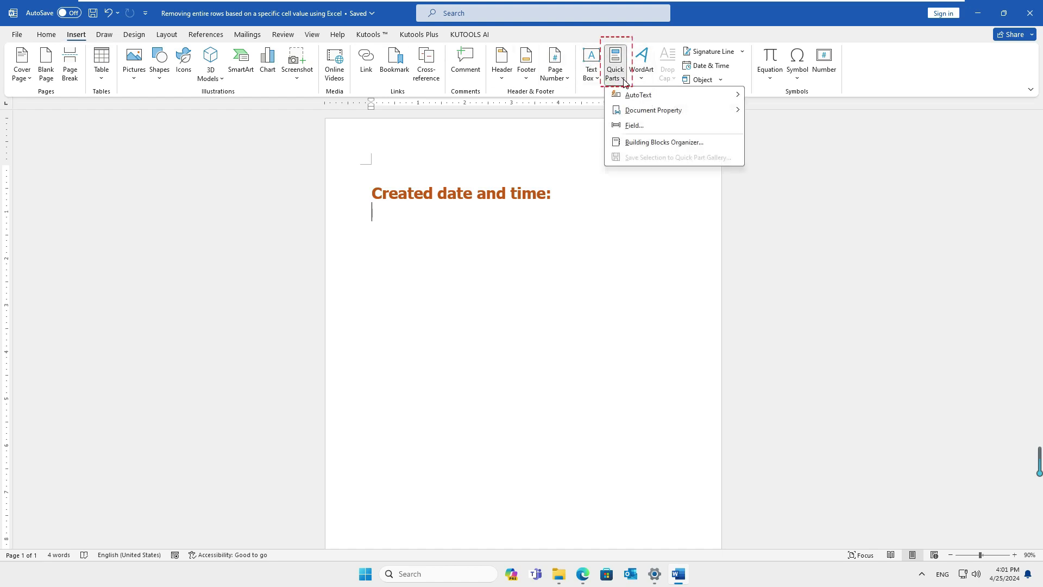
left_click(648, 127)
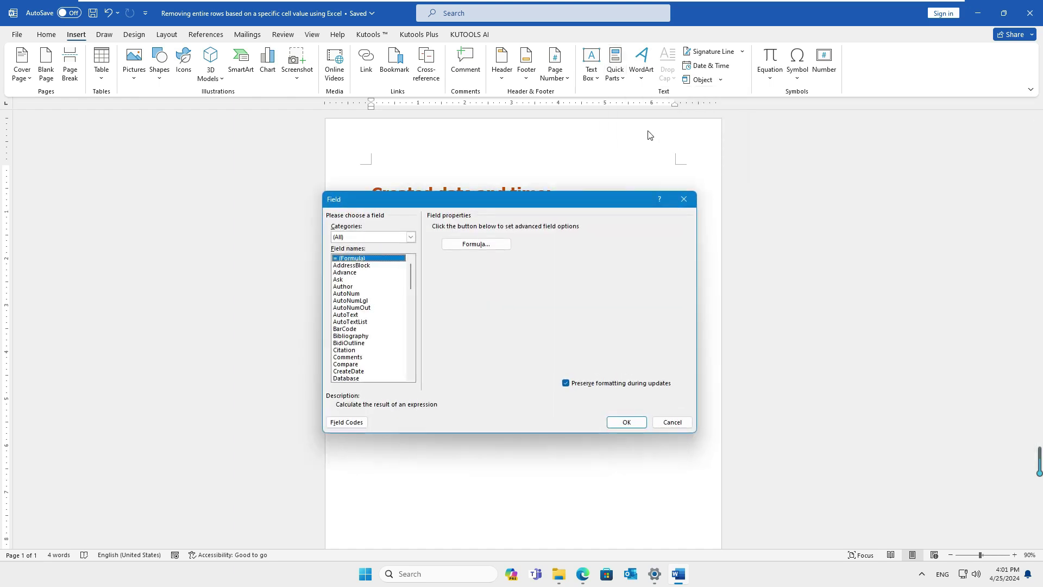
left_click_drag(581, 204, 592, 248)
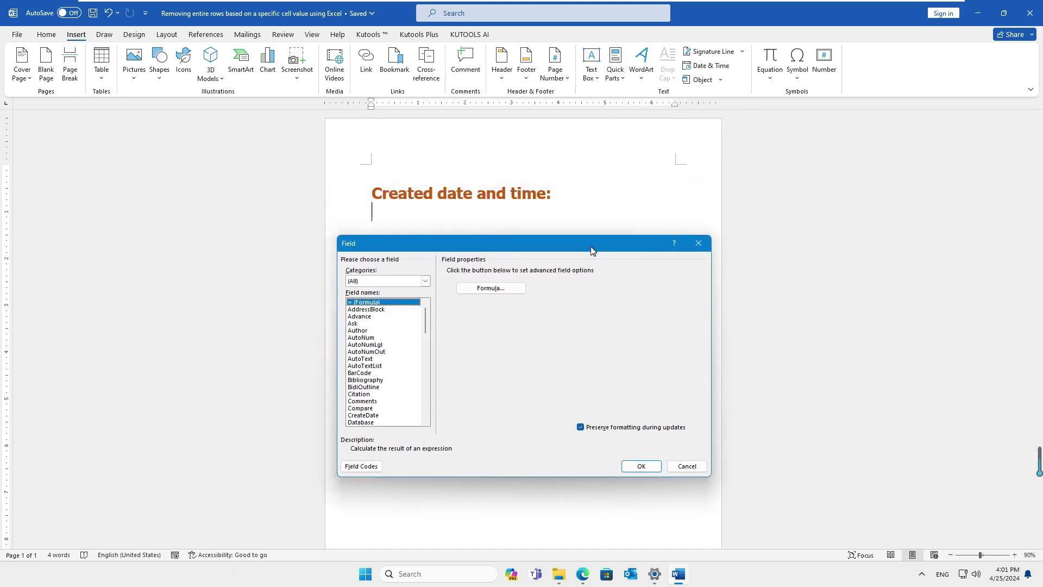
left_click(425, 280)
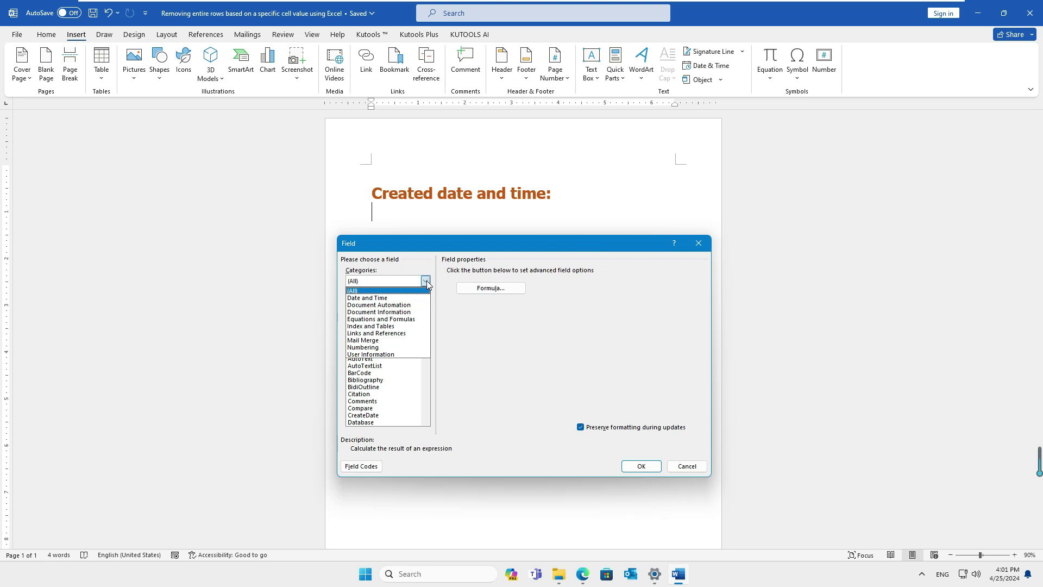
left_click(394, 300)
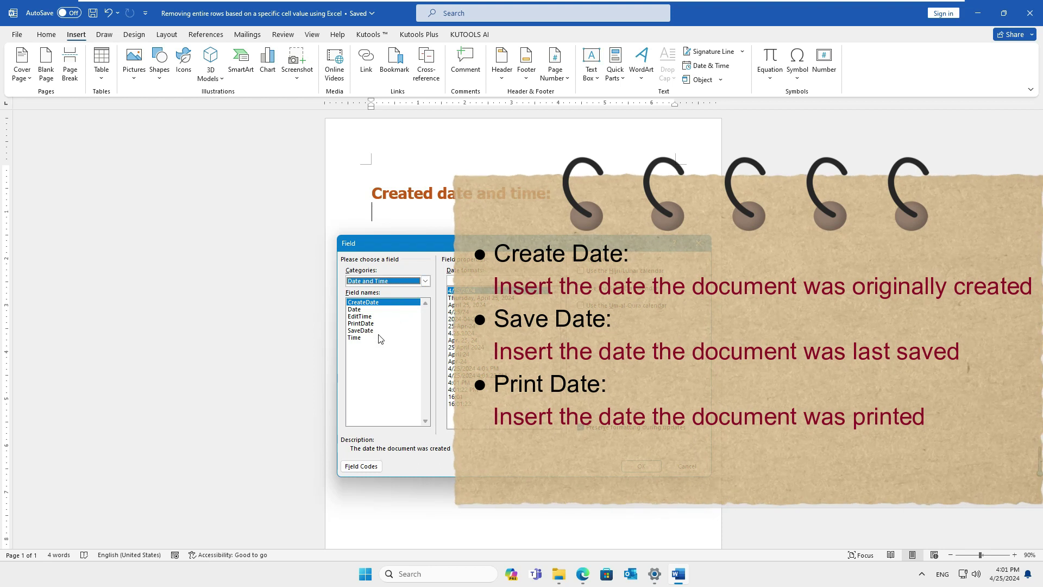
left_click(383, 303)
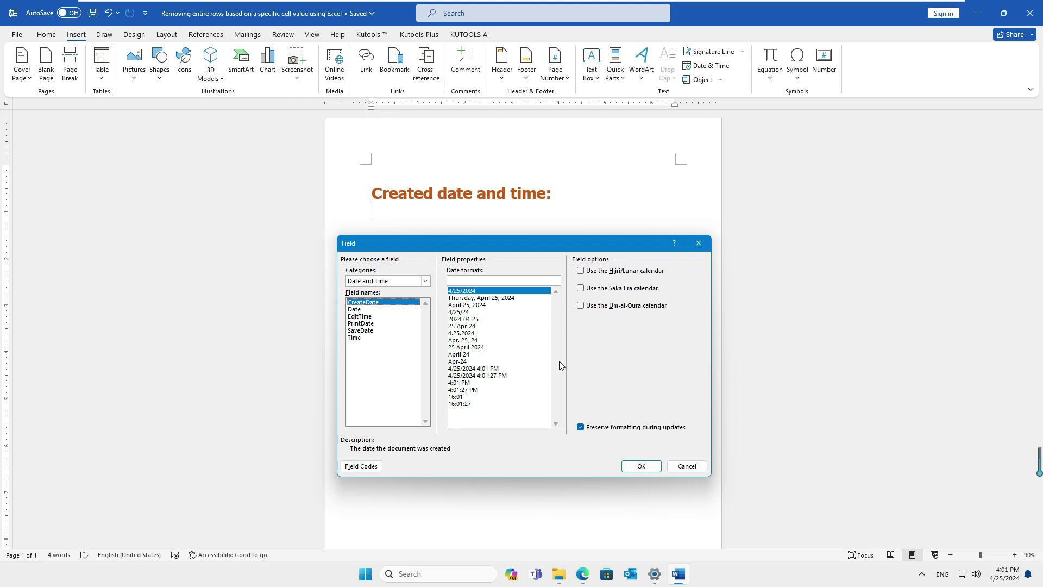
left_click(499, 376)
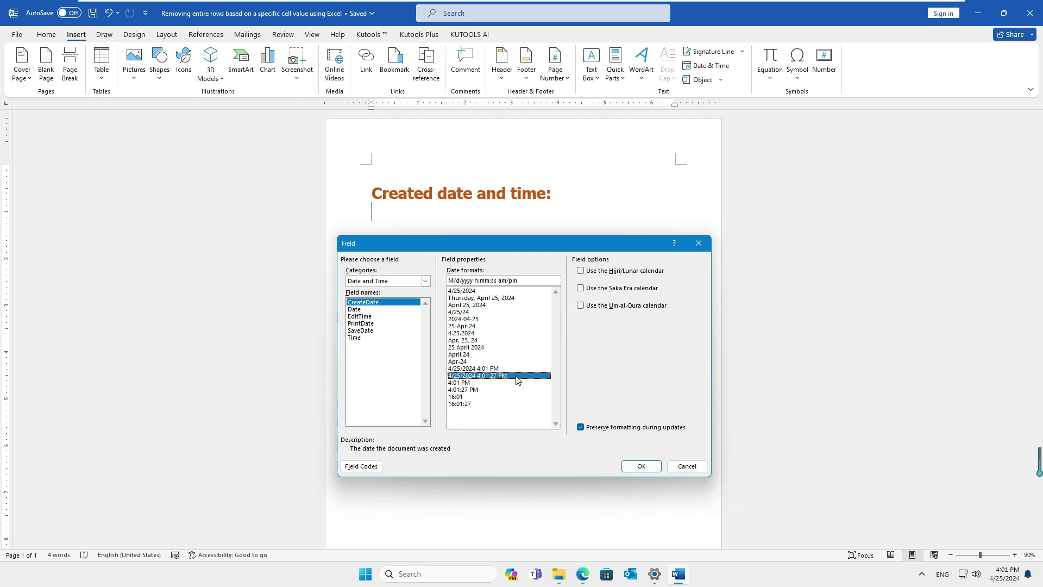
left_click(643, 466)
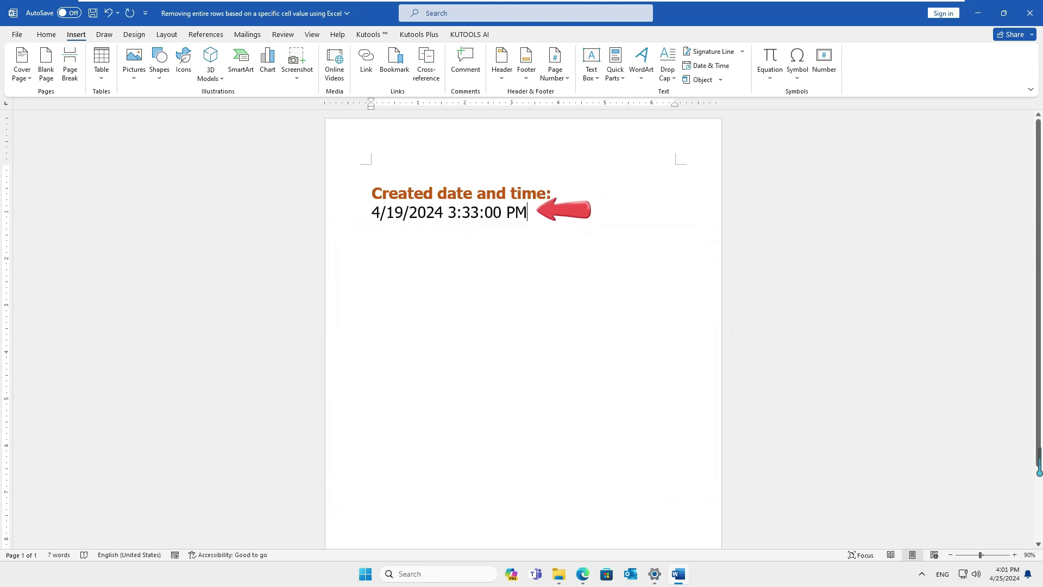